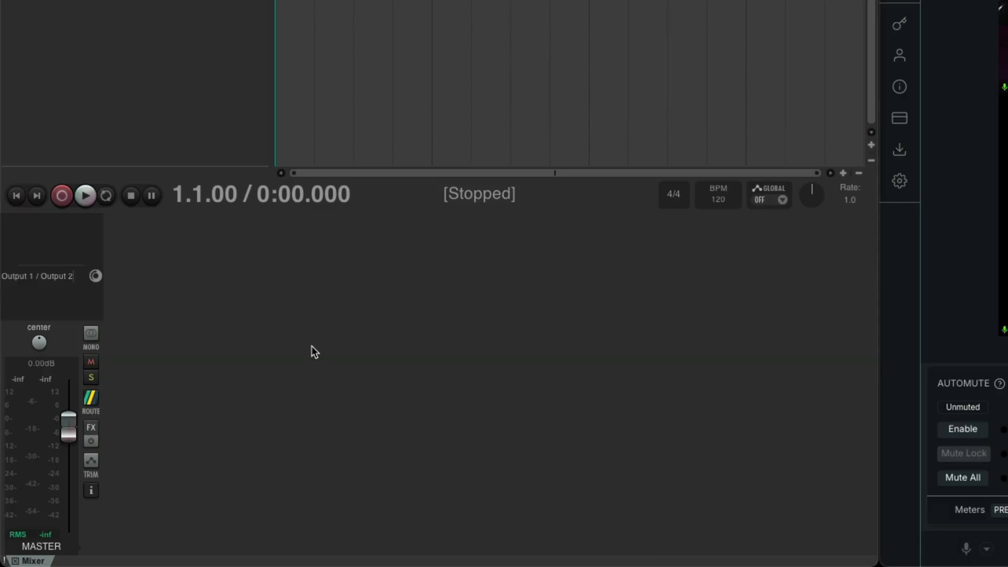
Add a new track in the mixer and name it "SW HQ Rcv"
double_click(312, 347)
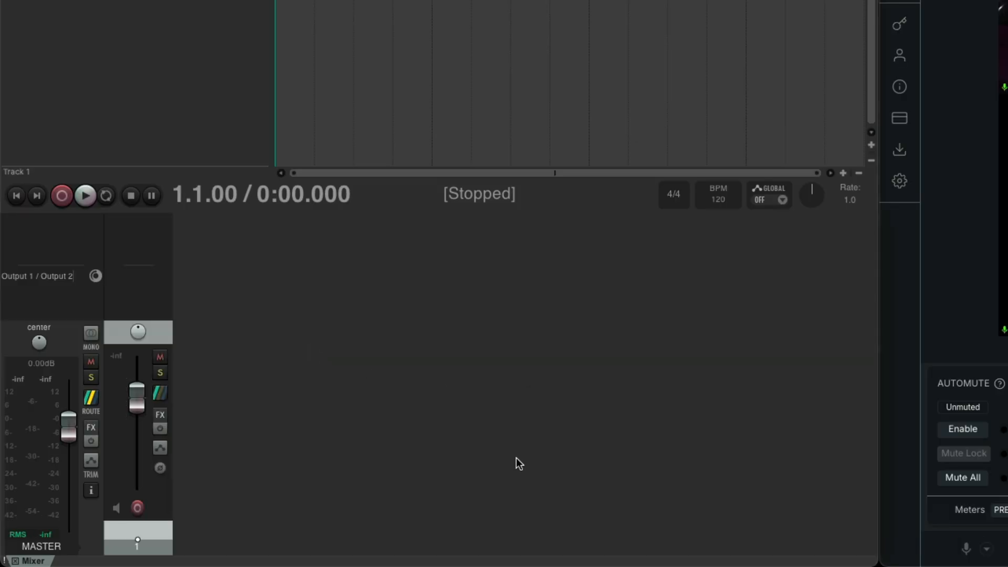
double_click(152, 526)
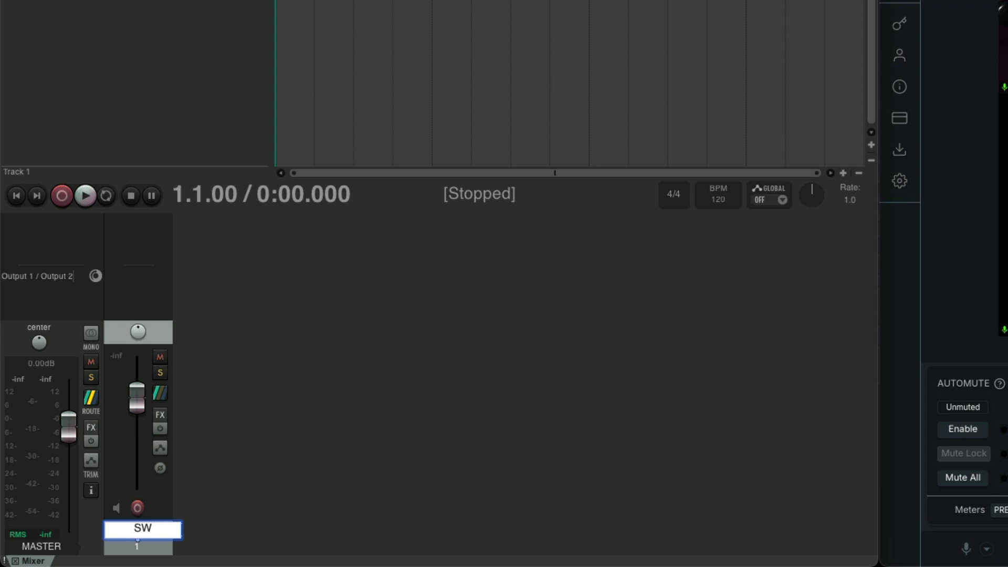
key(Return)
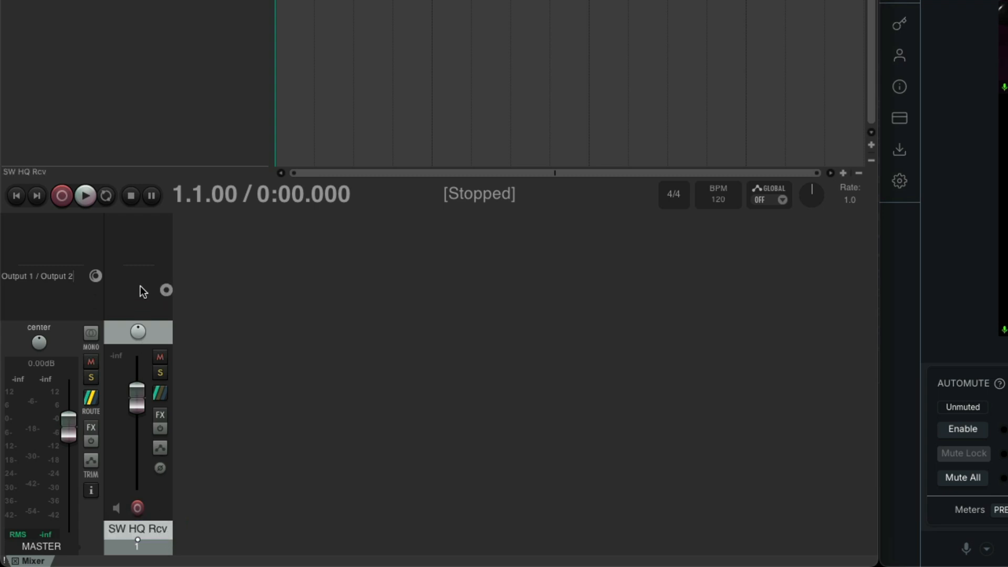
Insert the VST3 Sessionwire Receive plugin on the SW HQ Rcv track and move its window clear of the track list
click(148, 225)
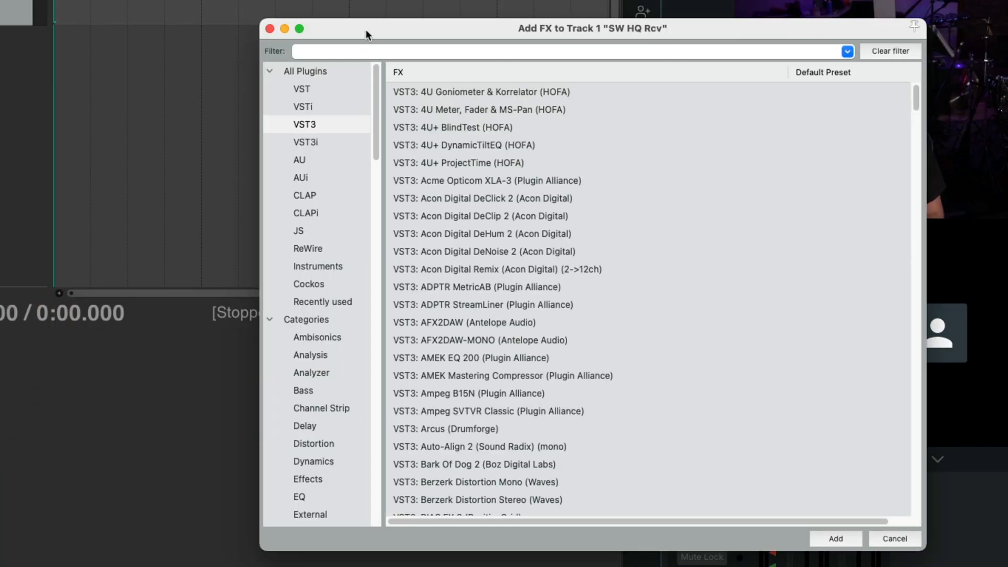
text(sessionwire)
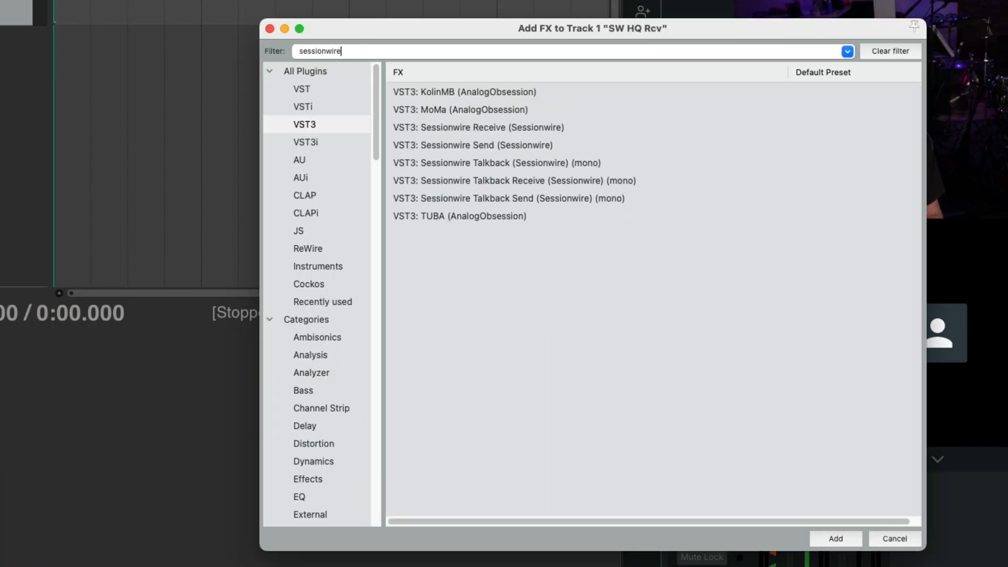
click(539, 92)
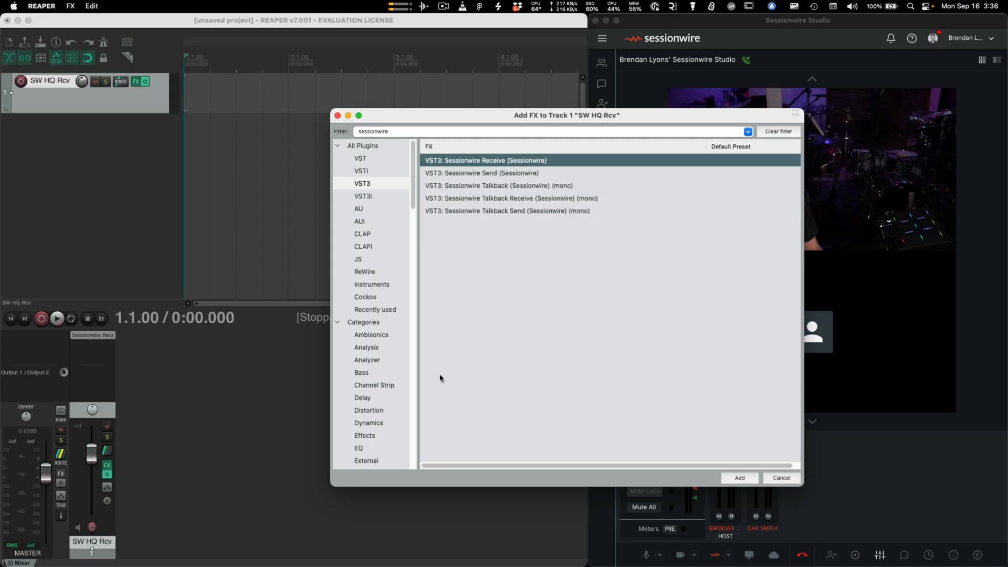
key(Return)
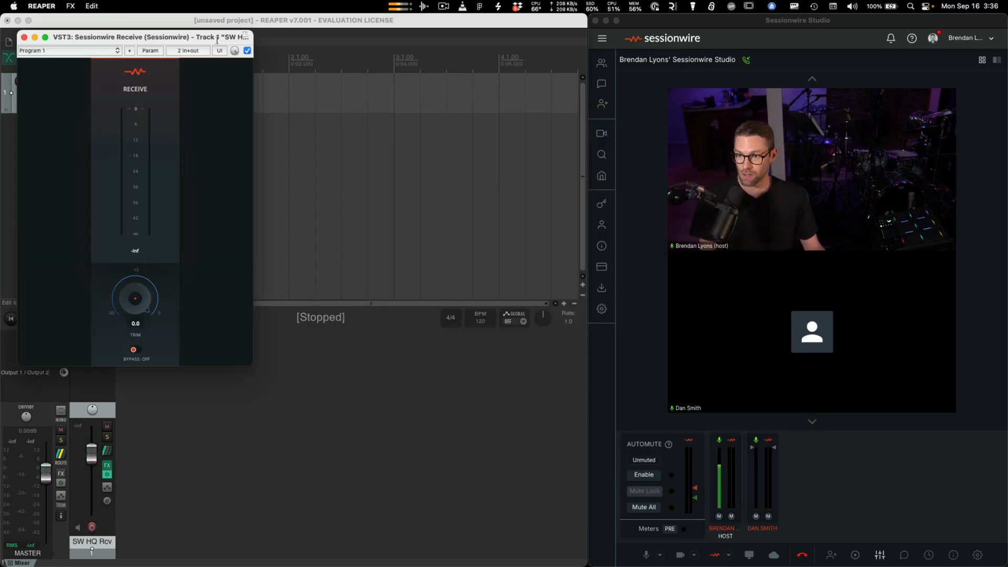
drag(186, 37, 502, 158)
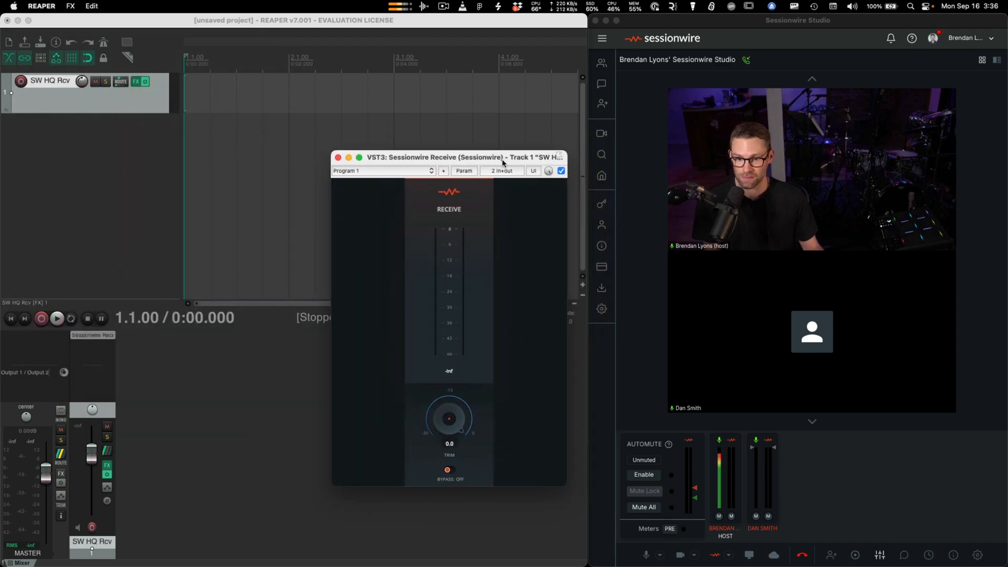
Switch to Sessionwire Studio and check the selected HQ audio source and destination devices
click(870, 483)
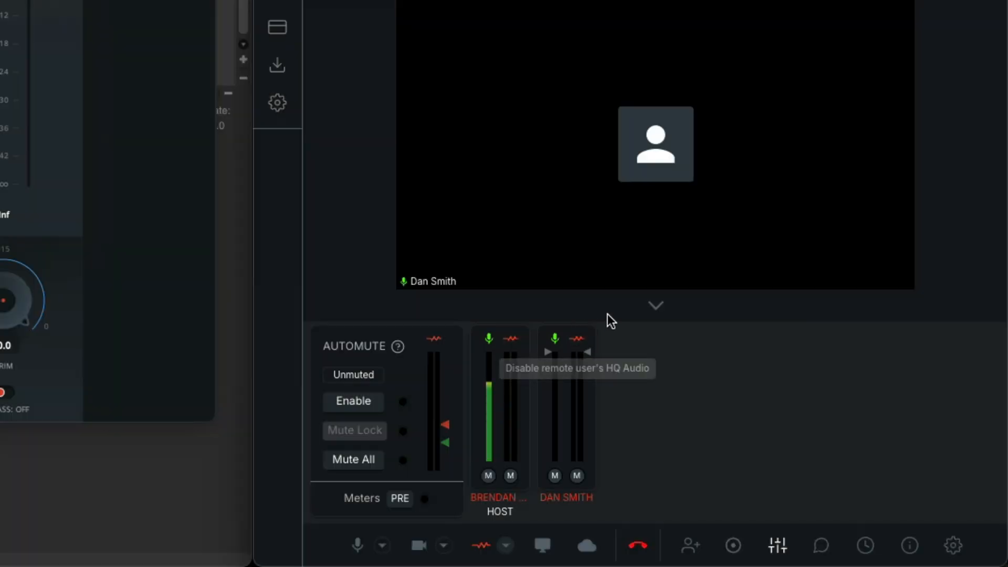
click(507, 547)
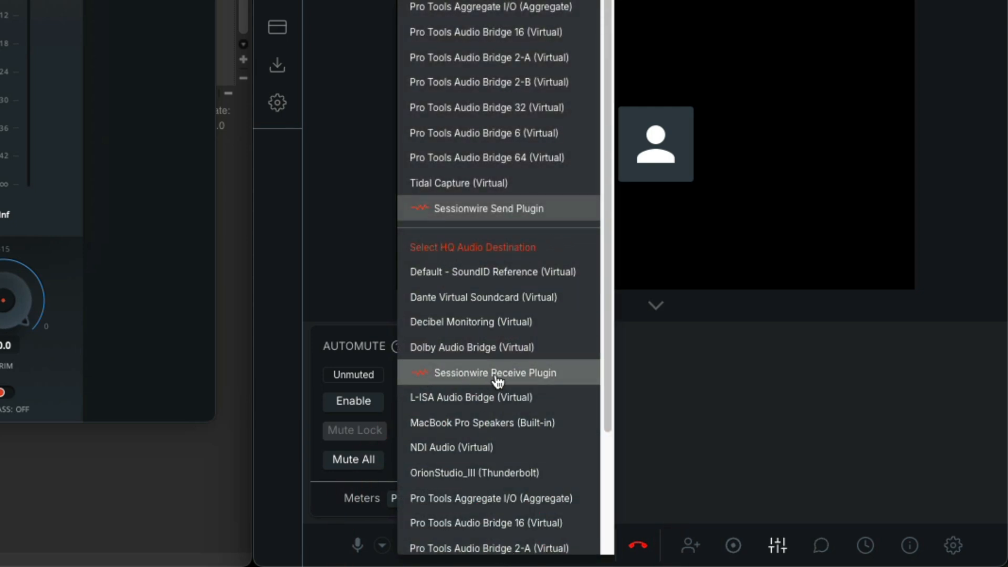
click(759, 393)
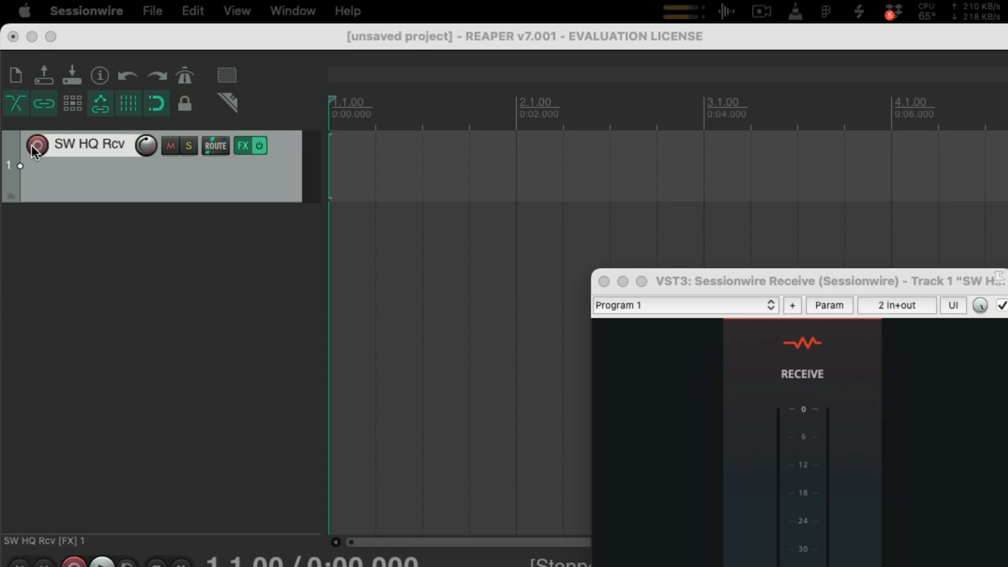
Switch back to REAPER, record-arm the SW HQ Rcv track and set its input to None
click(31, 144)
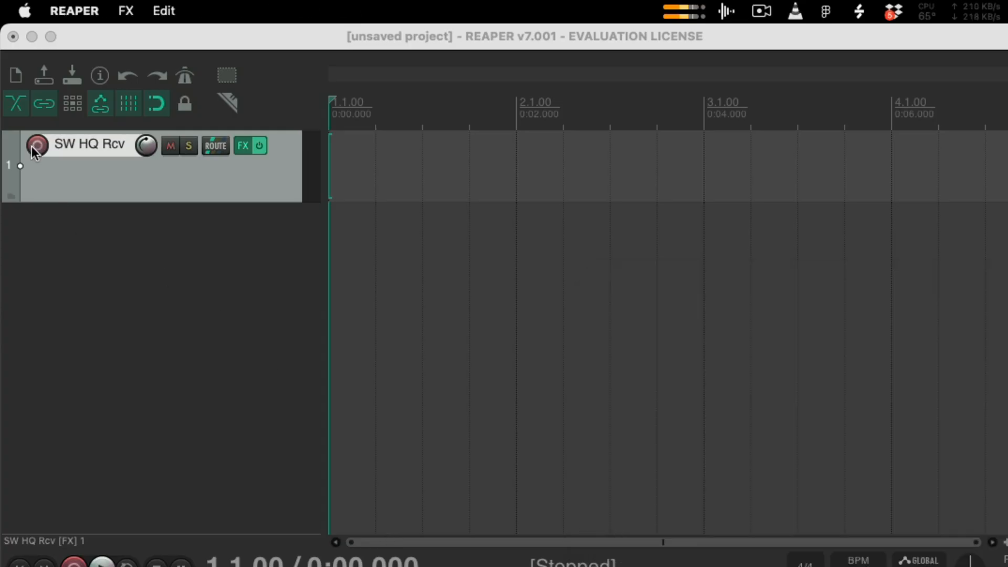
click(32, 146)
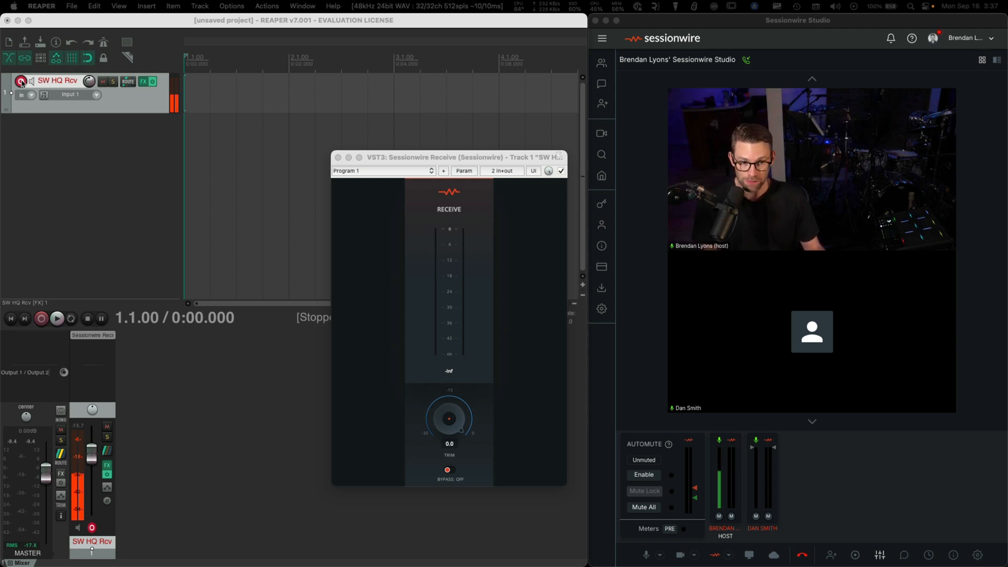
click(97, 95)
click(116, 143)
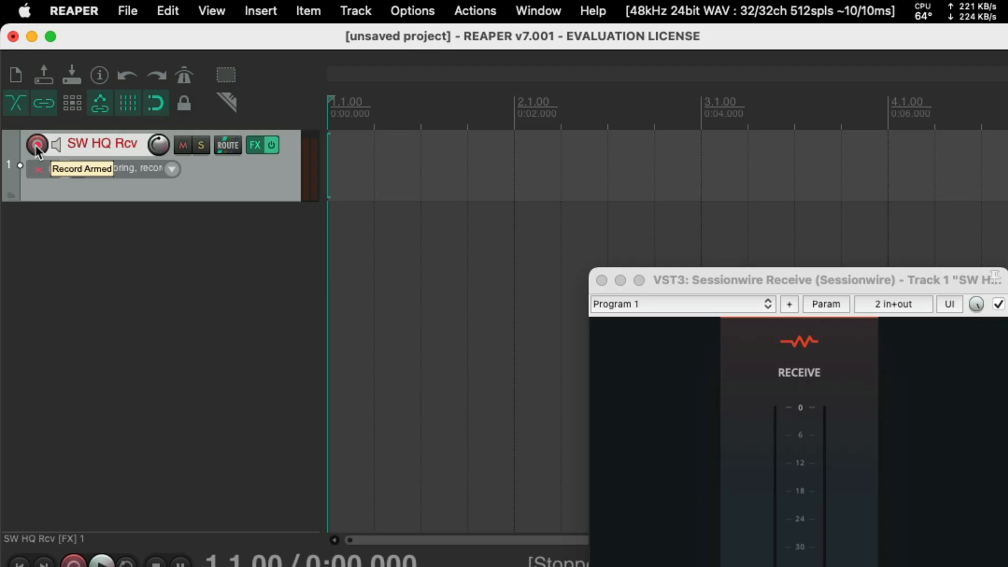
Set the SW HQ Rcv track's recording mode to Record: output (stereo)
right_click(37, 149)
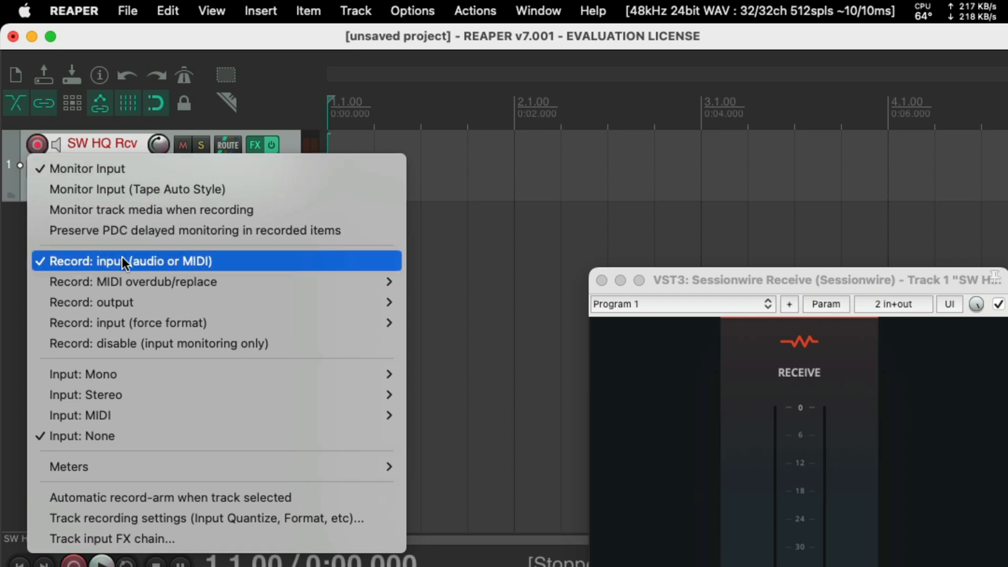
mouse_move(93, 304)
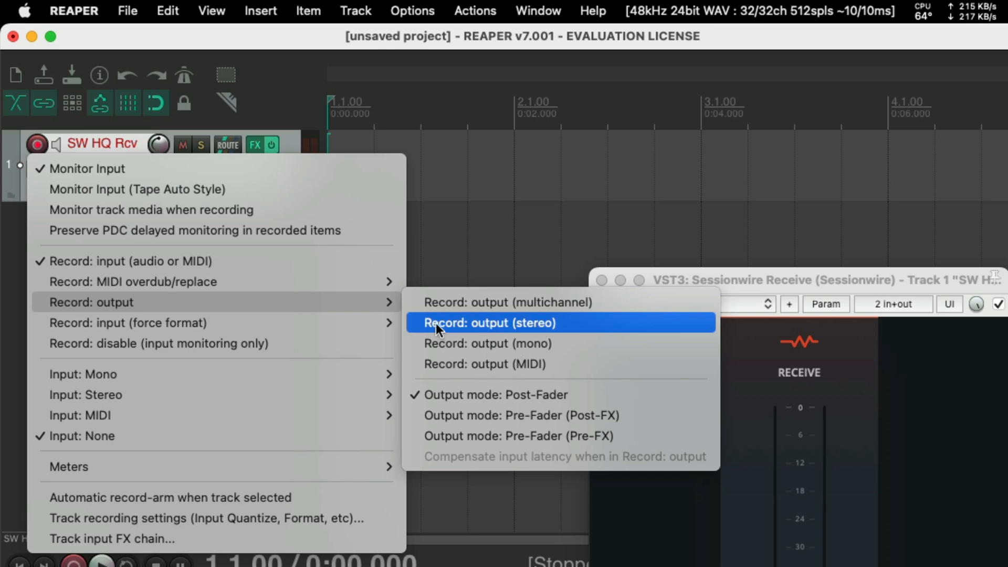
click(517, 322)
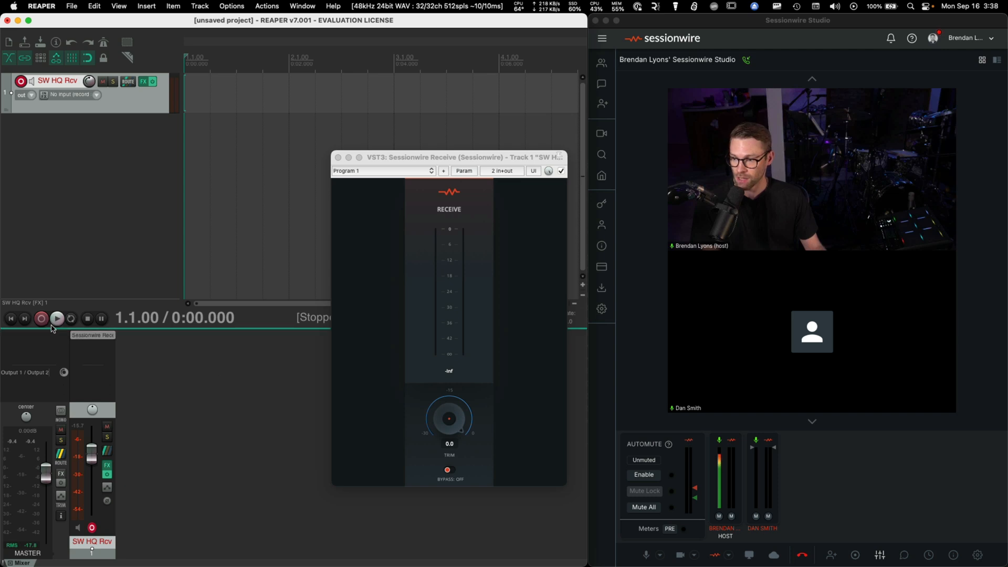
Record a take of the incoming audio on the SW HQ Rcv track, then stop the transport
click(42, 318)
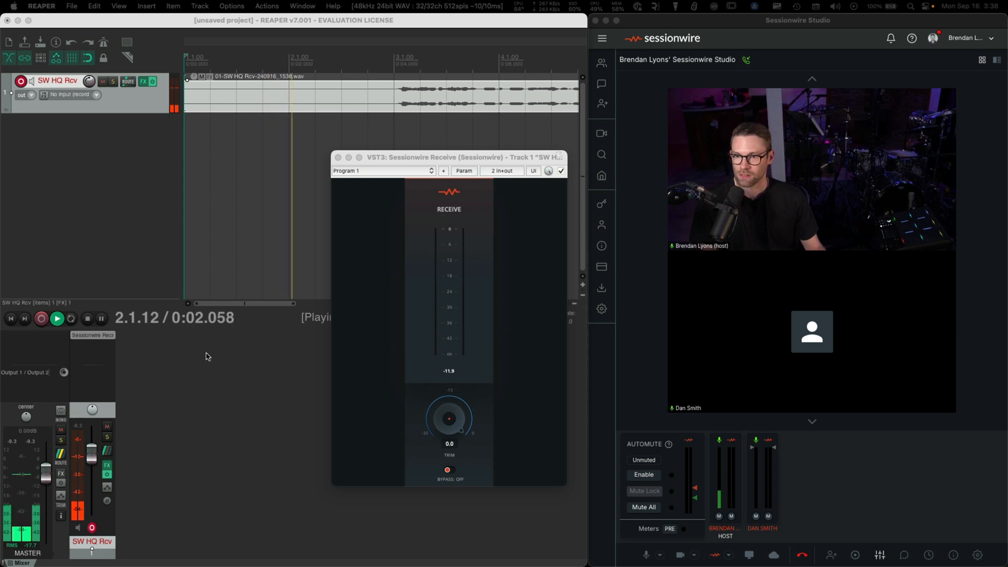
click(251, 421)
key(space)
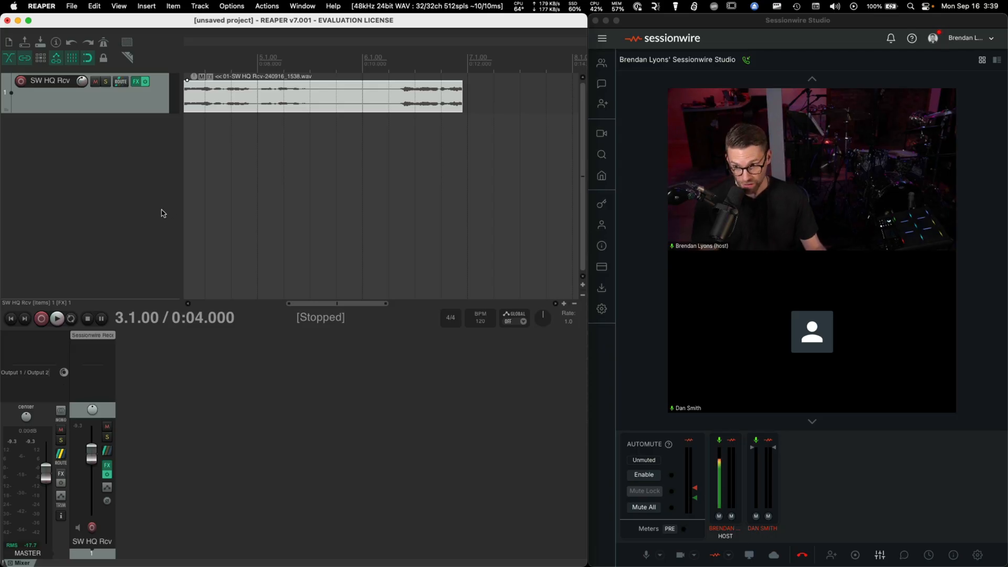
Play back the recorded clip from 3.1.00 and stop playback
scroll(288, 202, left, 10)
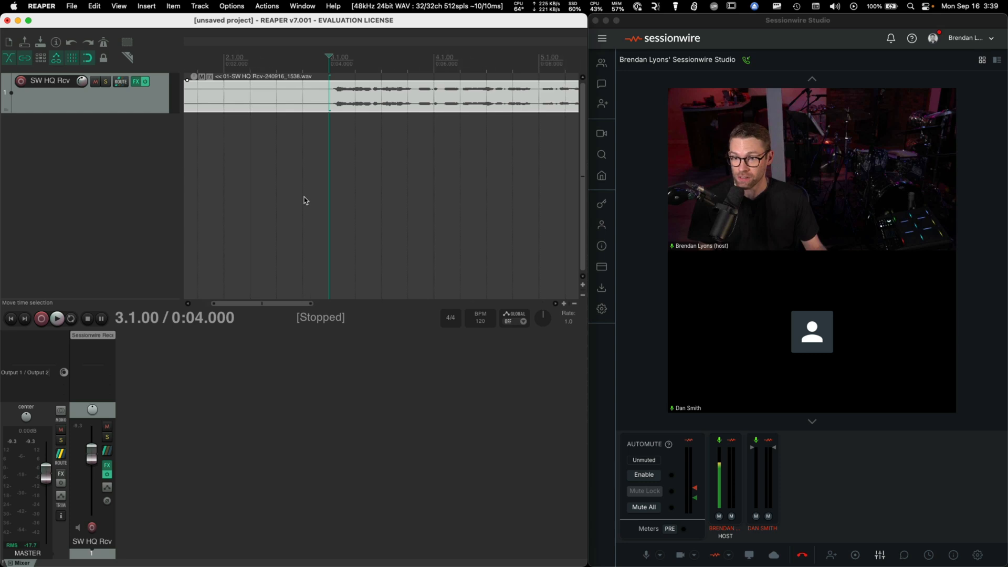
key(space)
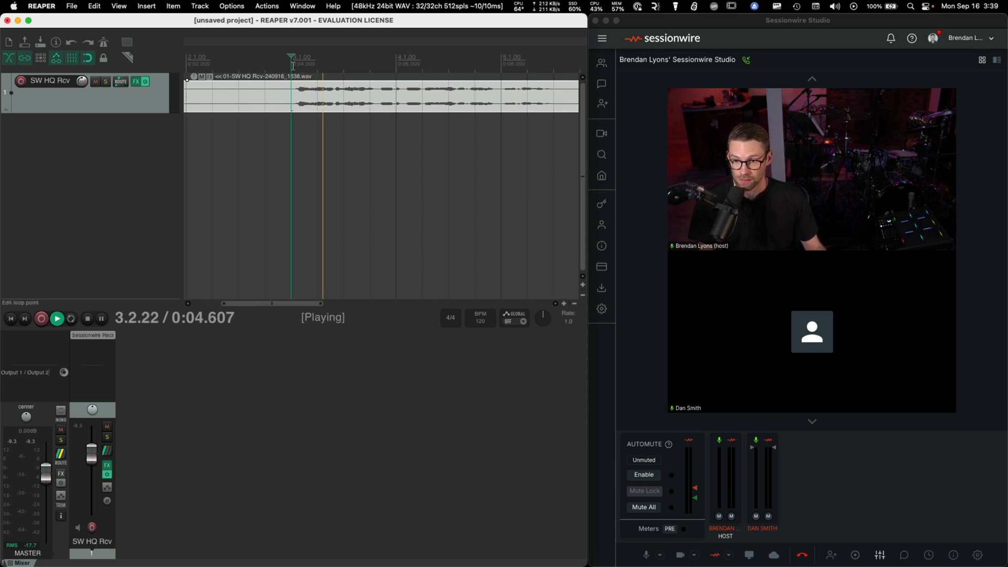
key(space)
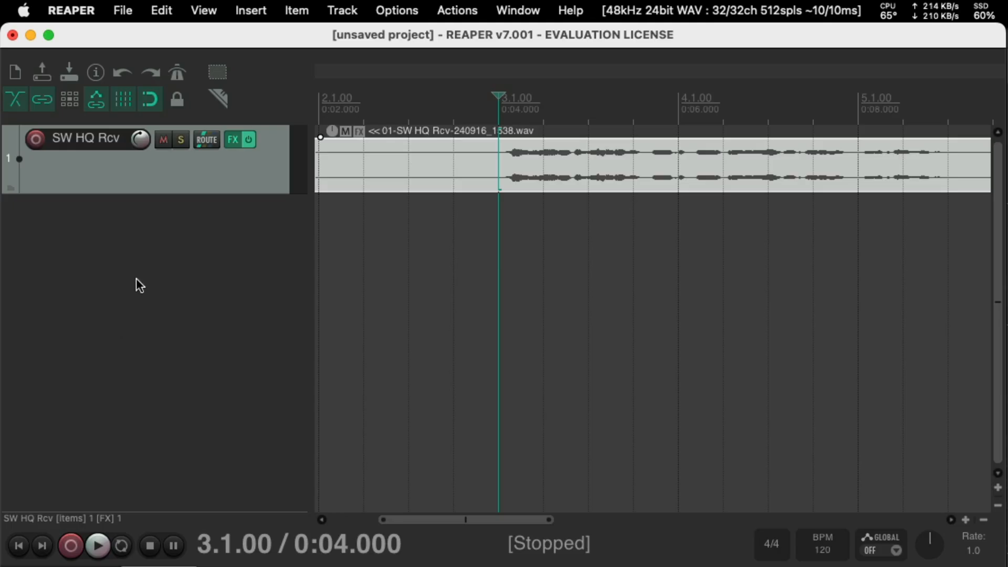
Add a second track below SW HQ Rcv and name it "Playback 1"
double_click(79, 167)
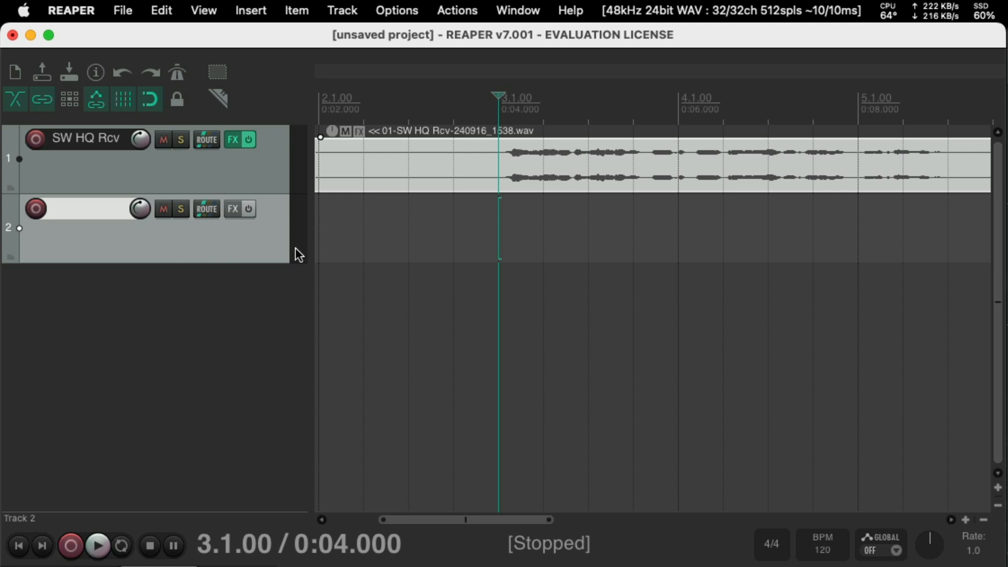
double_click(76, 210)
text(Playback 1)
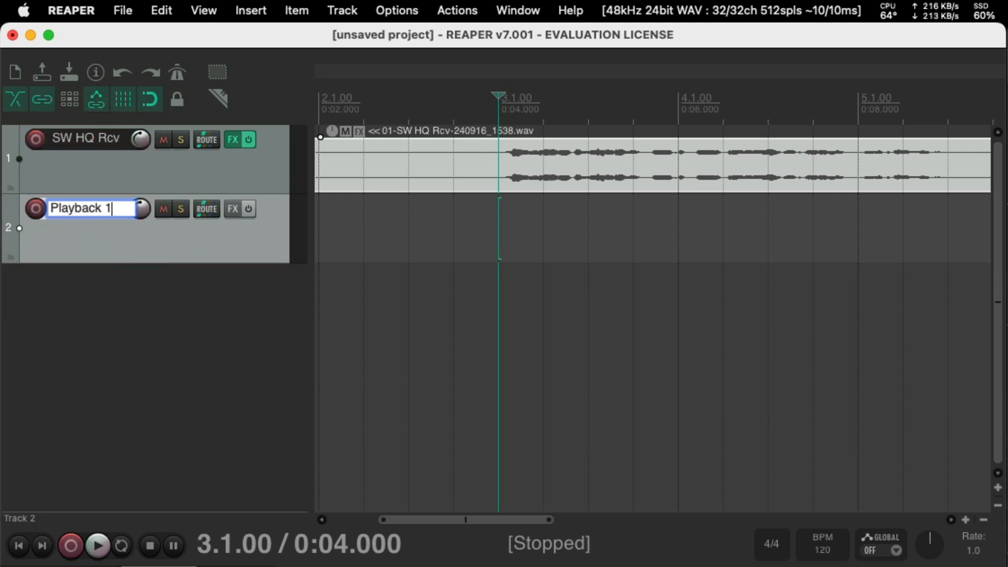
key(Return)
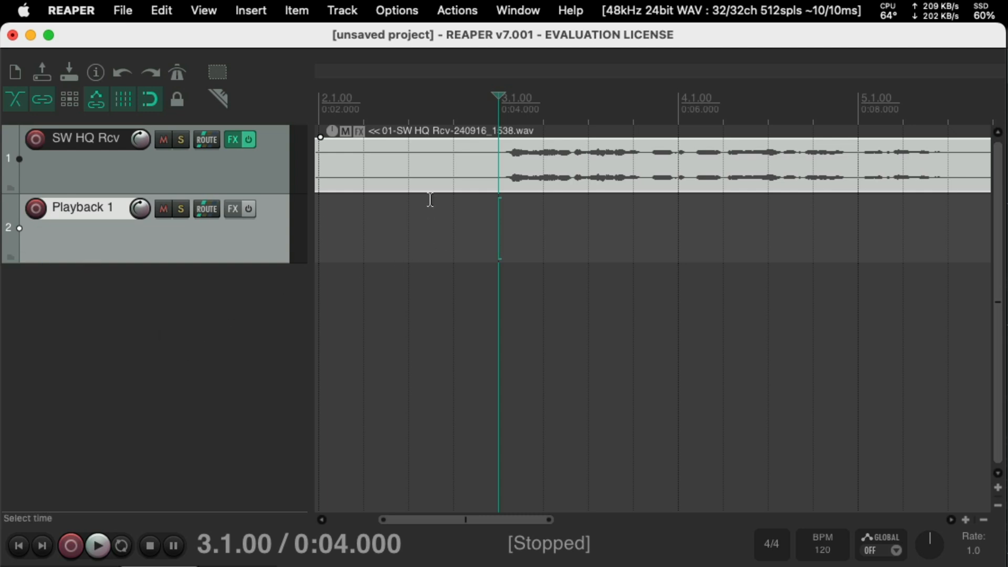
Move the recorded clip from SW HQ Rcv down to the Playback 1 track and audition it there
drag(425, 187, 428, 218)
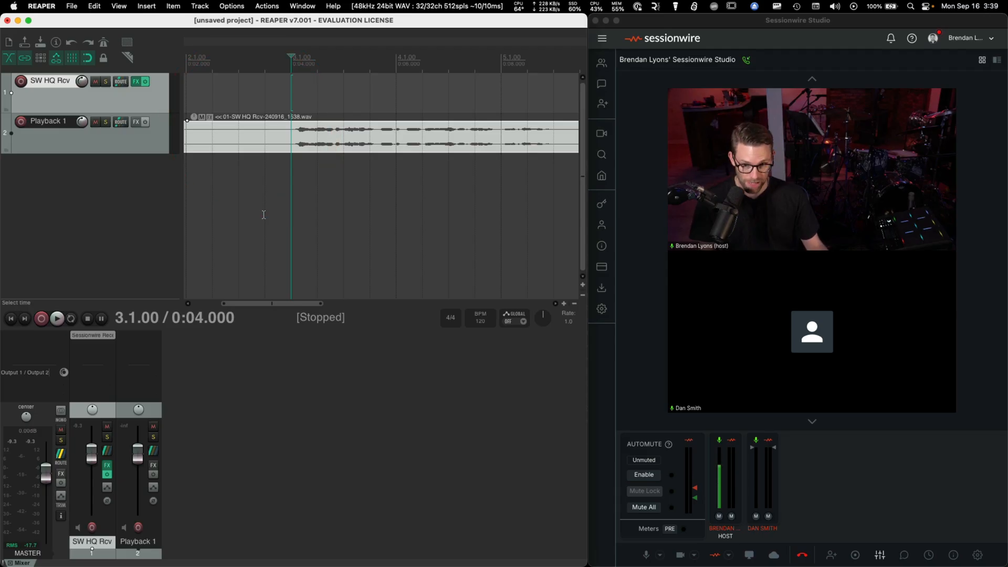
key(space)
key(space)
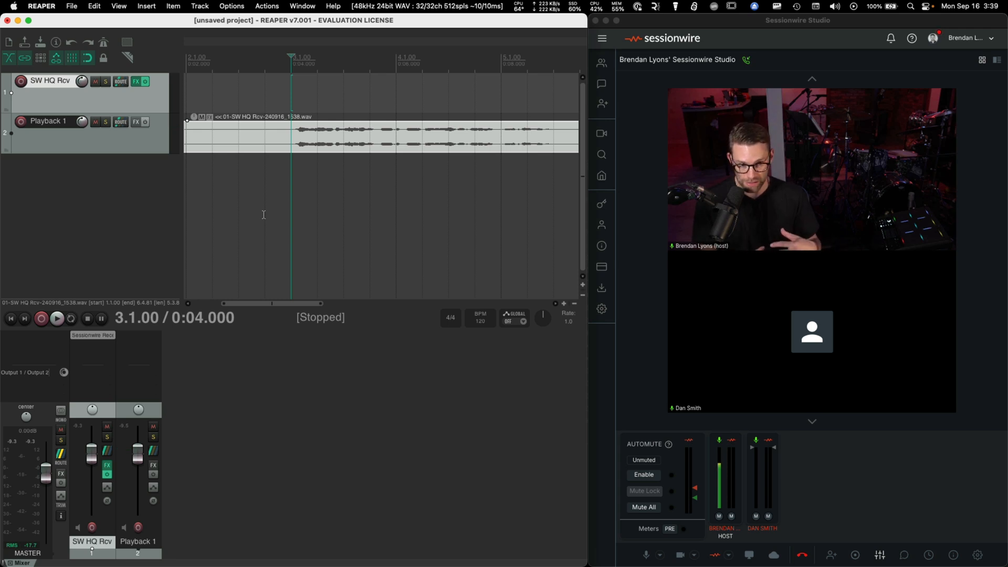
Record-arm the SW HQ Rcv track again
click(120, 105)
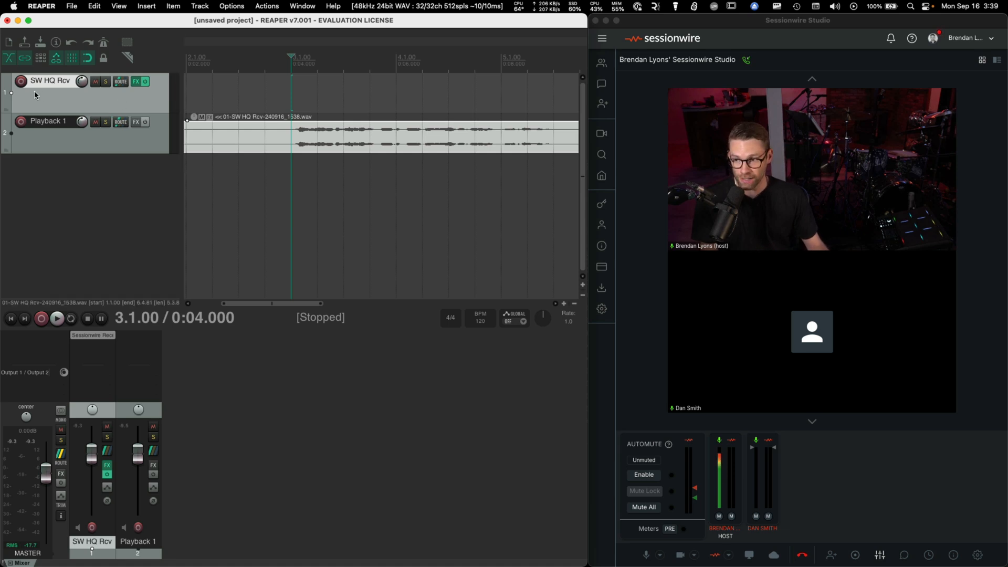
click(21, 82)
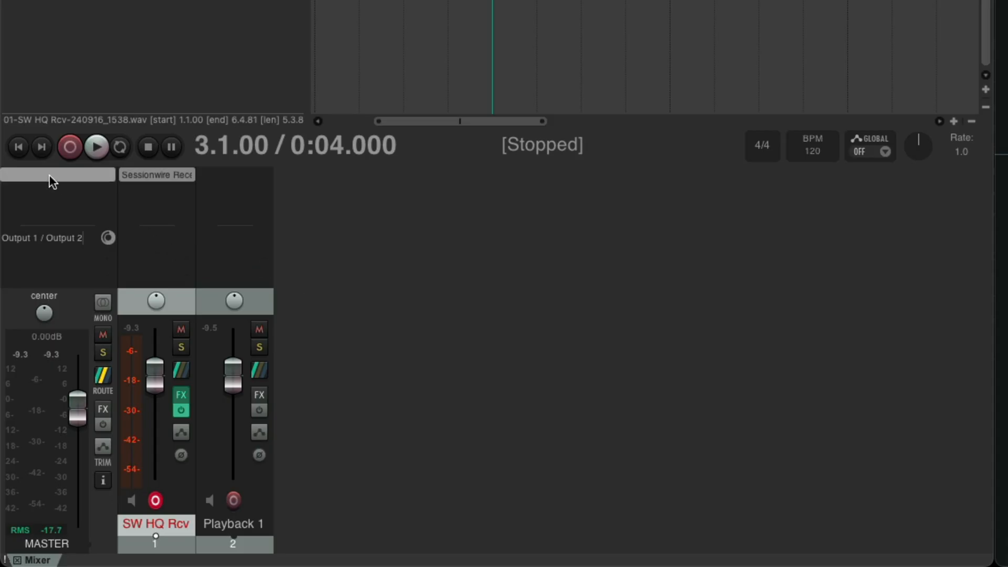
Insert the VST3 Sessionwire Send plugin on the master track and move its window clear of the tracks and the Sessionwire meters
click(30, 337)
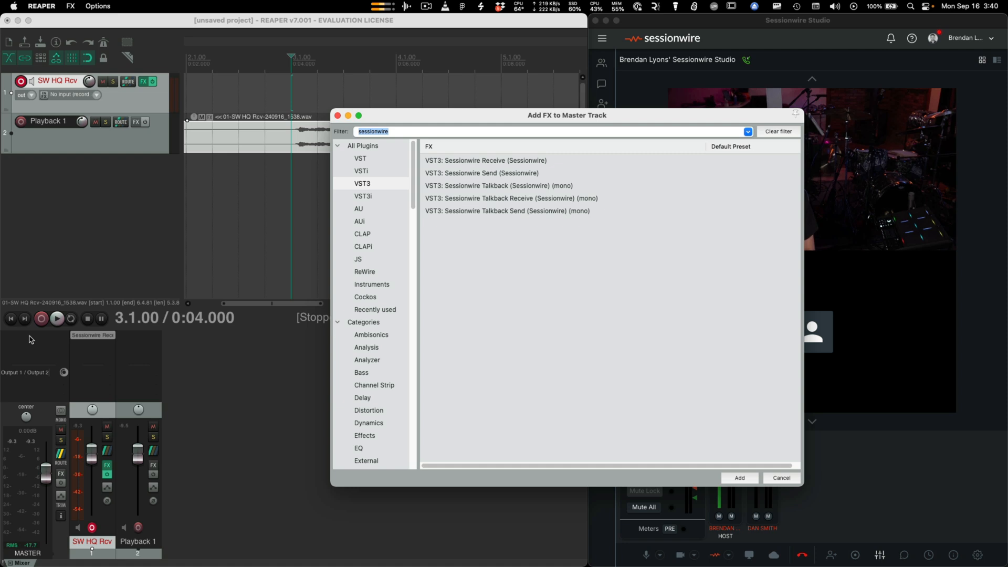
double_click(505, 172)
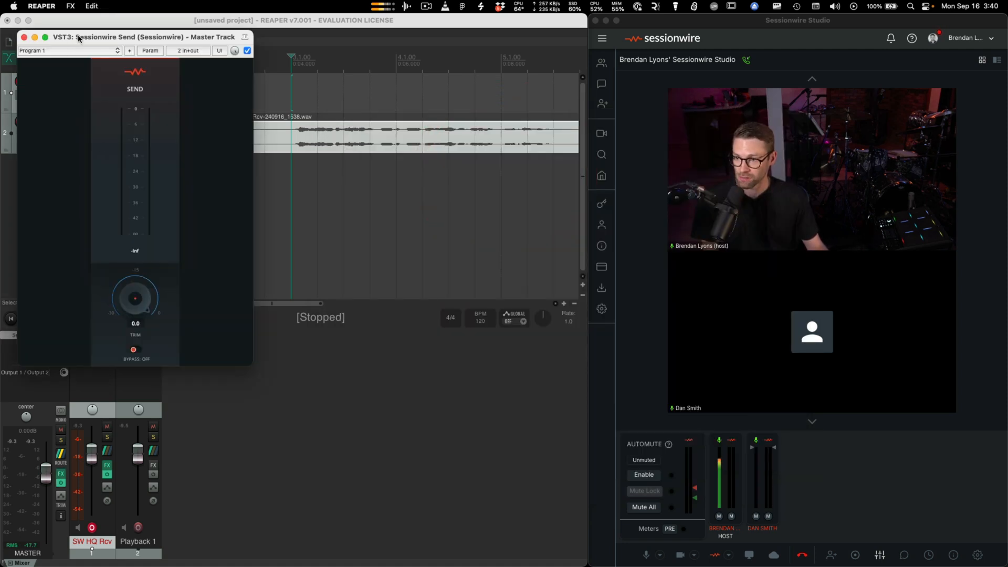
drag(79, 38, 556, 226)
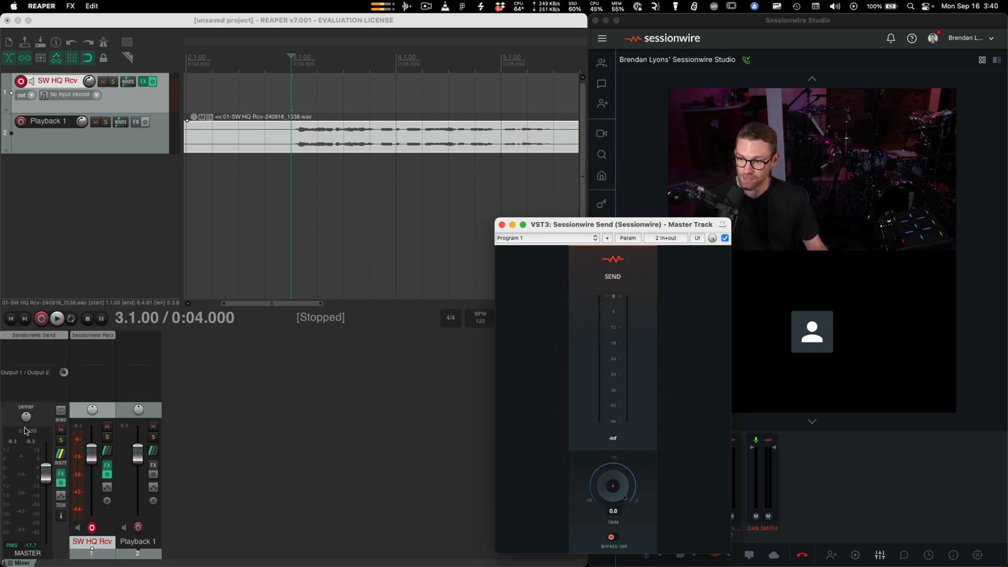
drag(690, 226, 622, 229)
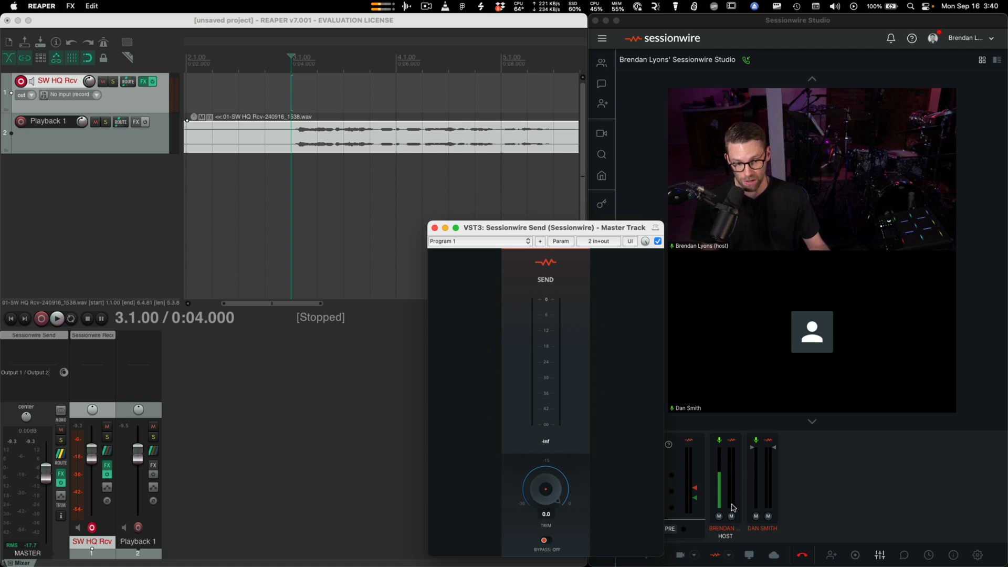
Play the Playback 1 clip from 3.1.00 to test the signal through the master track's Sessionwire Send plugin
click(307, 389)
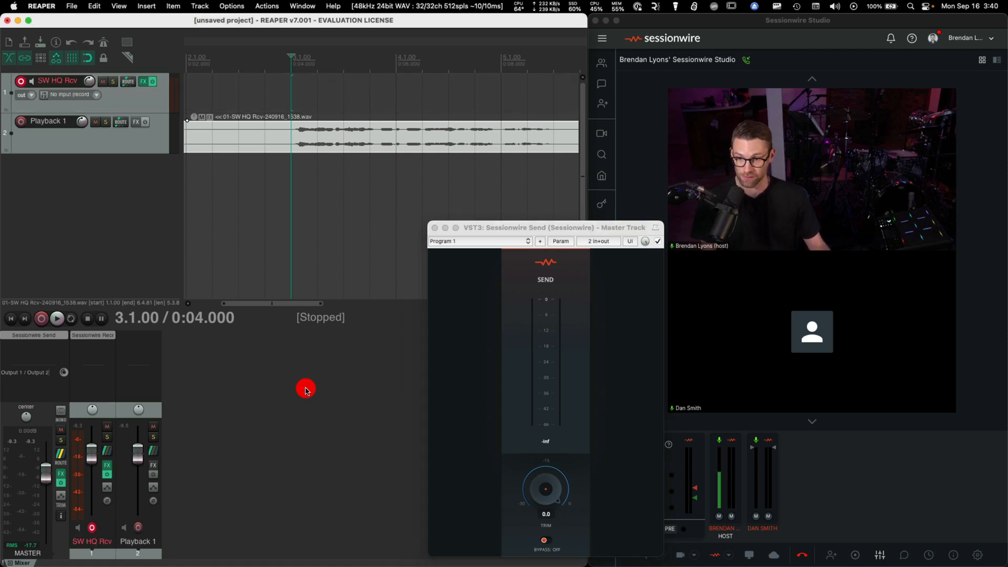
key(space)
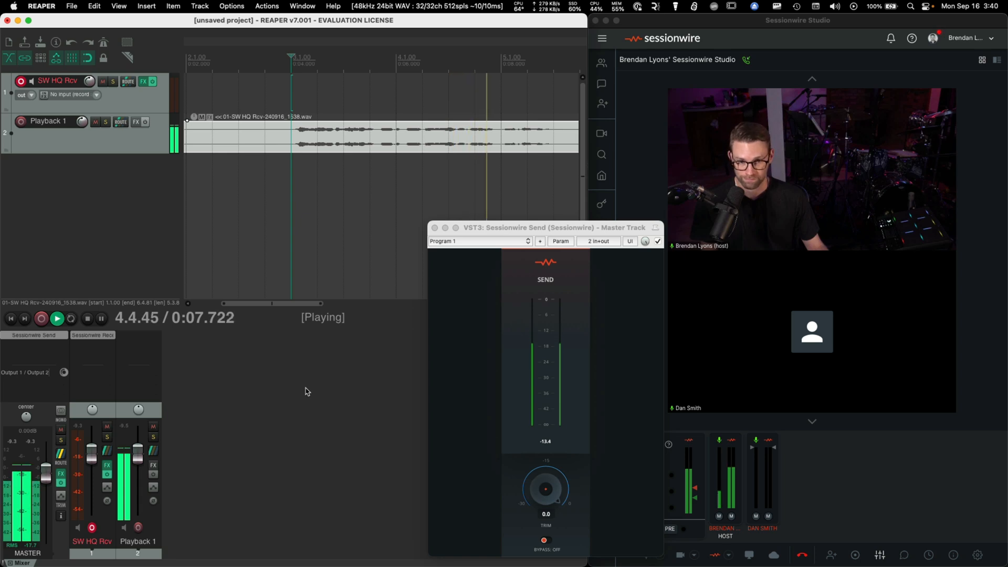
Stop playback and replace the open Sessionwire Send window with the SW HQ Rcv track's Sessionwire Receive plugin window
key(space)
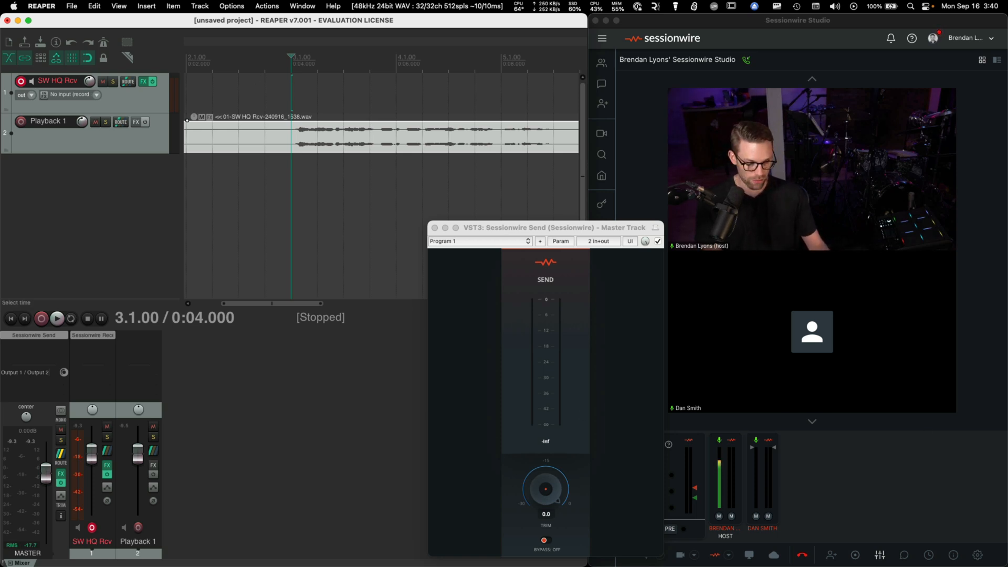
key(super+Tab)
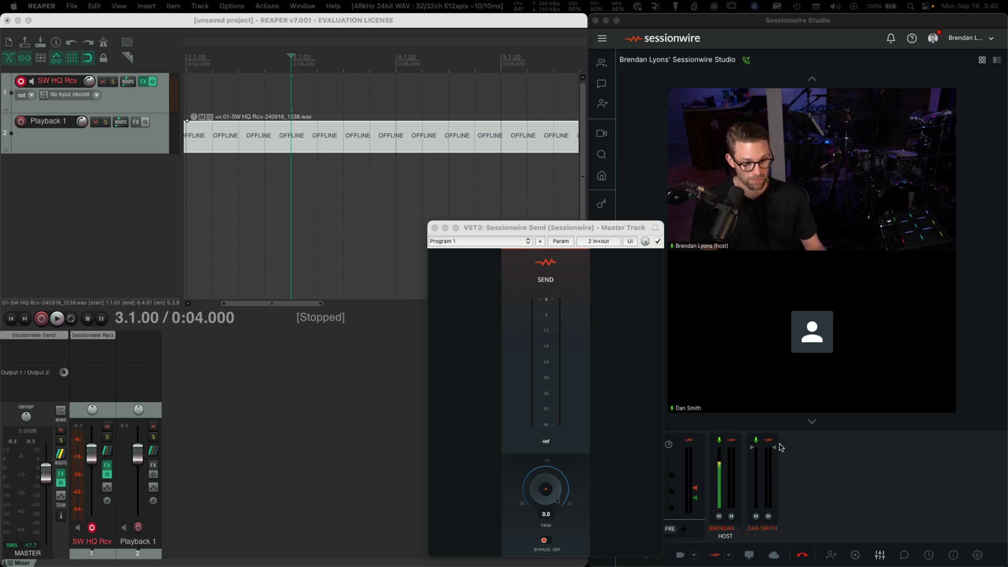
click(434, 227)
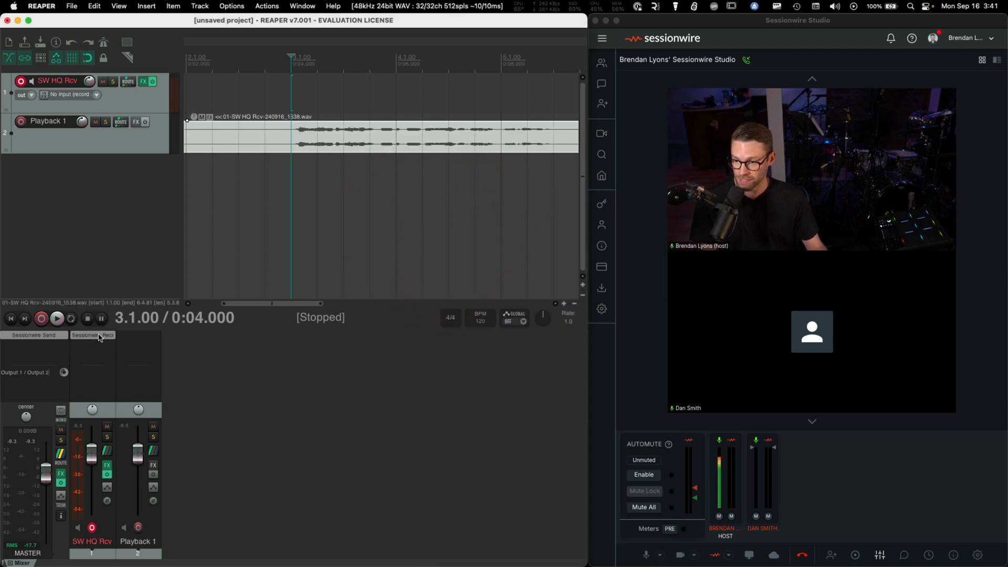
click(99, 337)
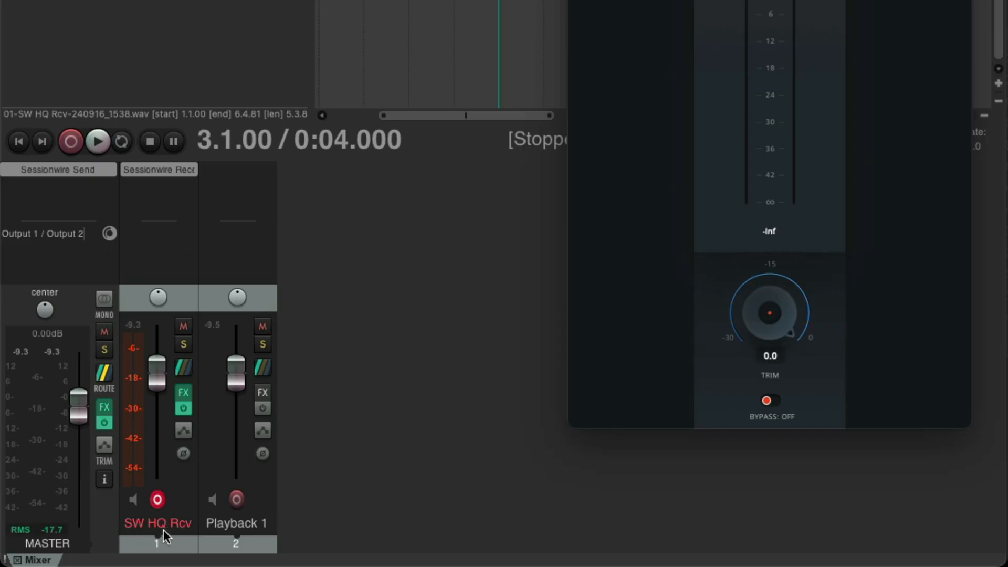
In the SW HQ Rcv track's routing, disable the master send and add Output 1 / Output 2 as a hardware output
click(162, 520)
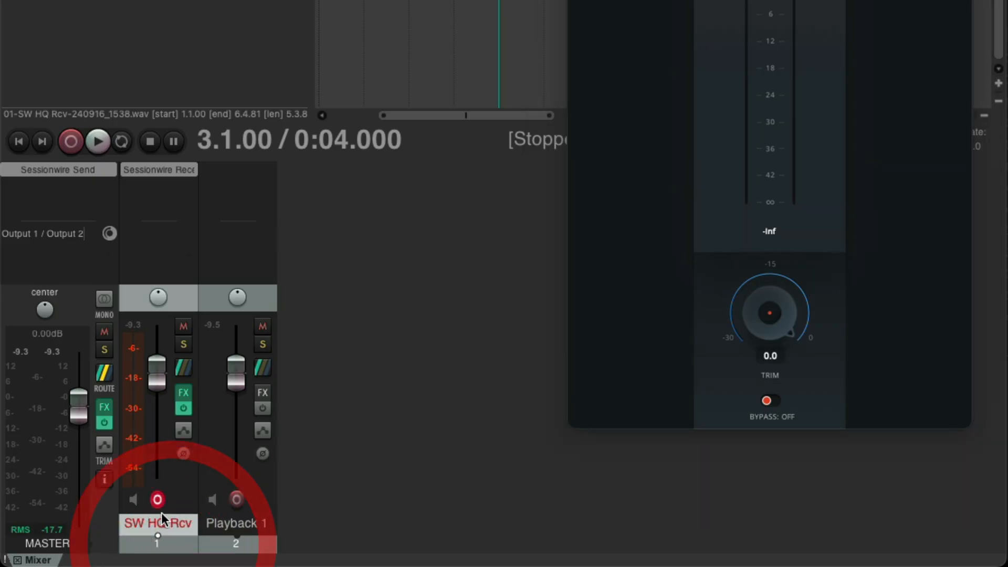
click(184, 368)
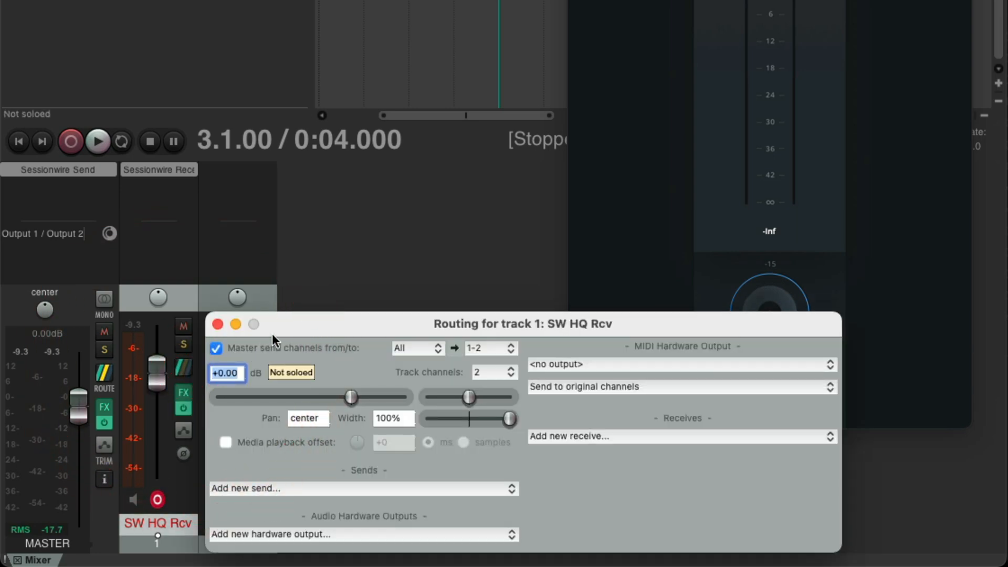
drag(272, 329, 259, 176)
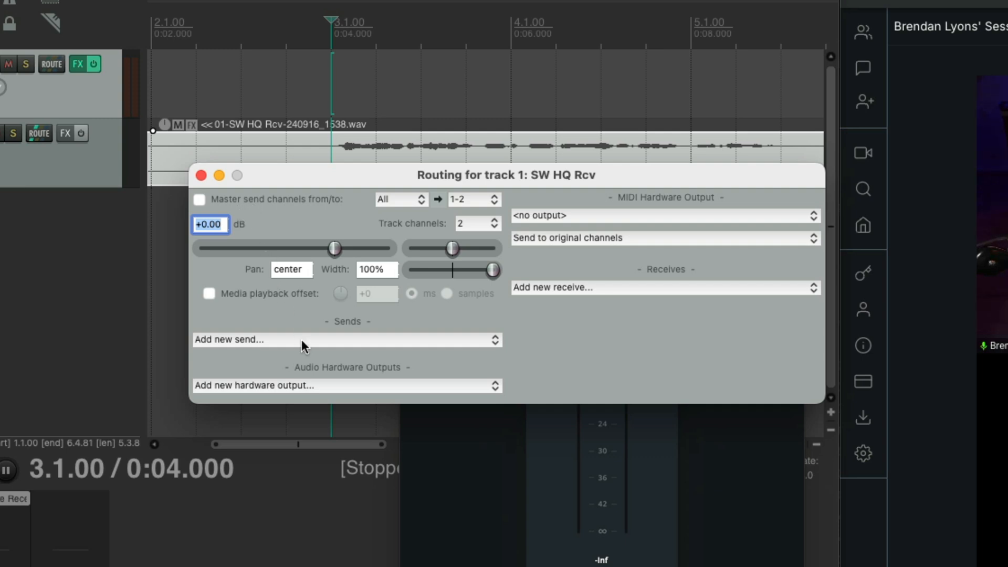
click(294, 386)
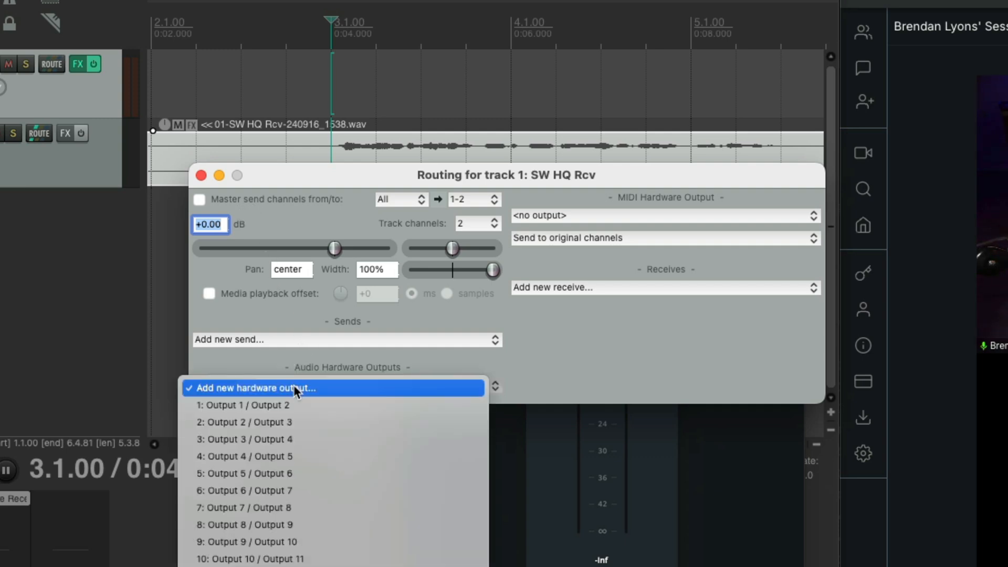
click(271, 405)
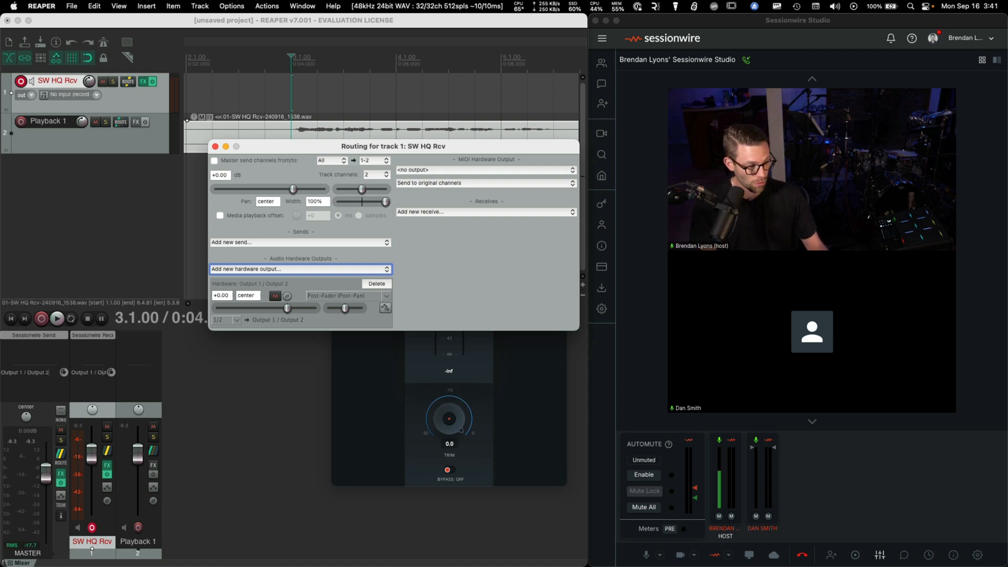
key(super+Tab)
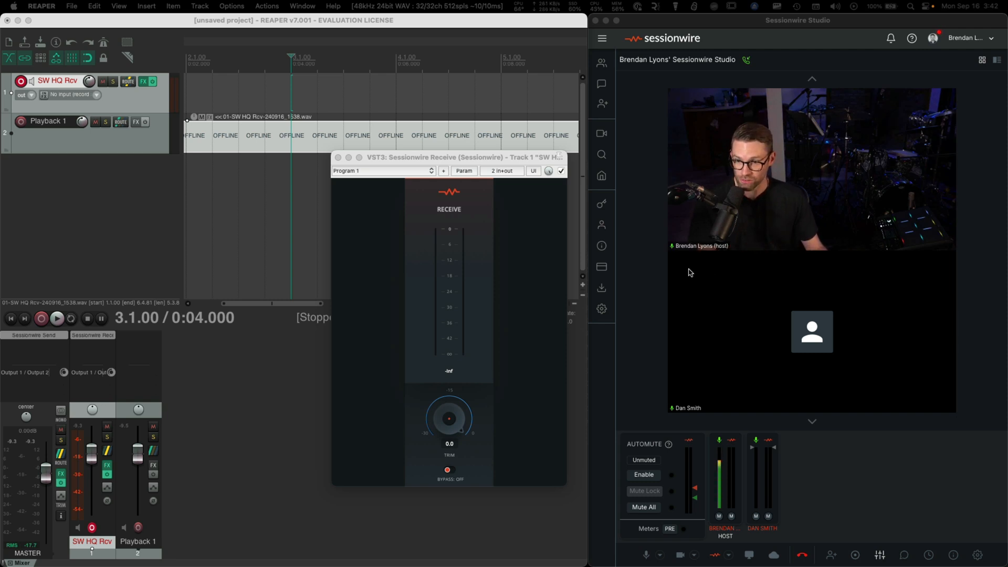
Play the Playback 1 clip from 3.1.00 to check the Sessionwire meters with the new routing, then stop playback
click(294, 209)
click(293, 131)
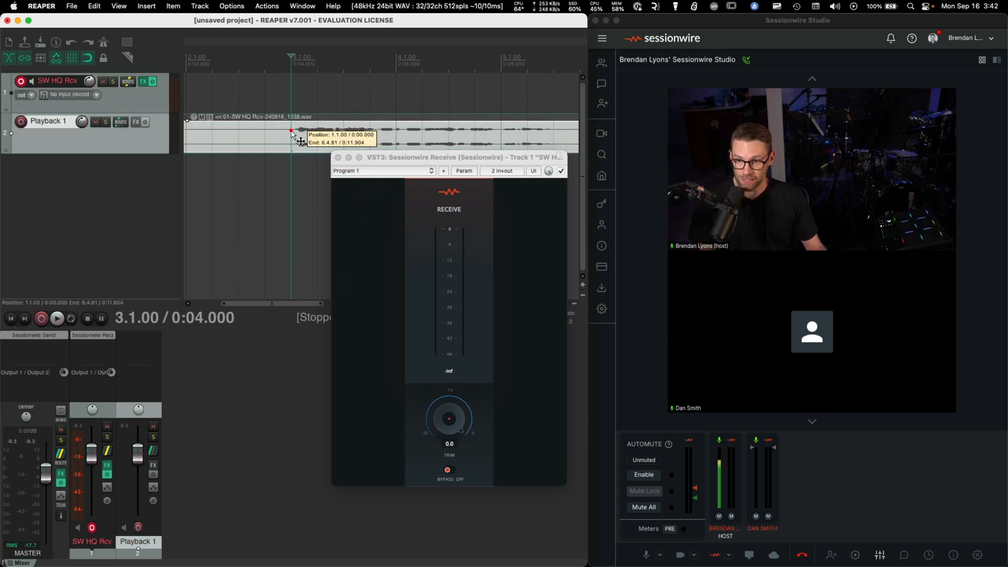
key(space)
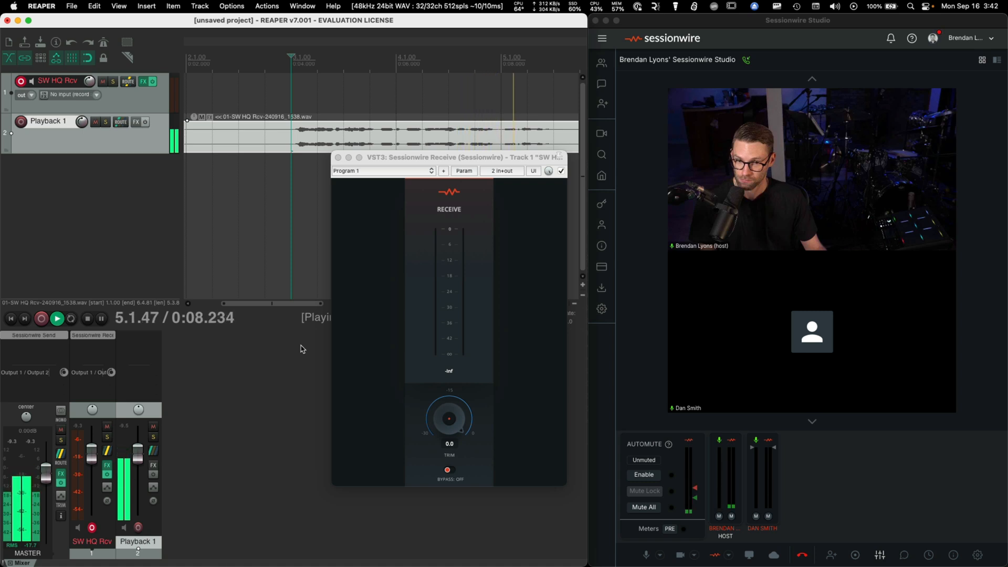
key(space)
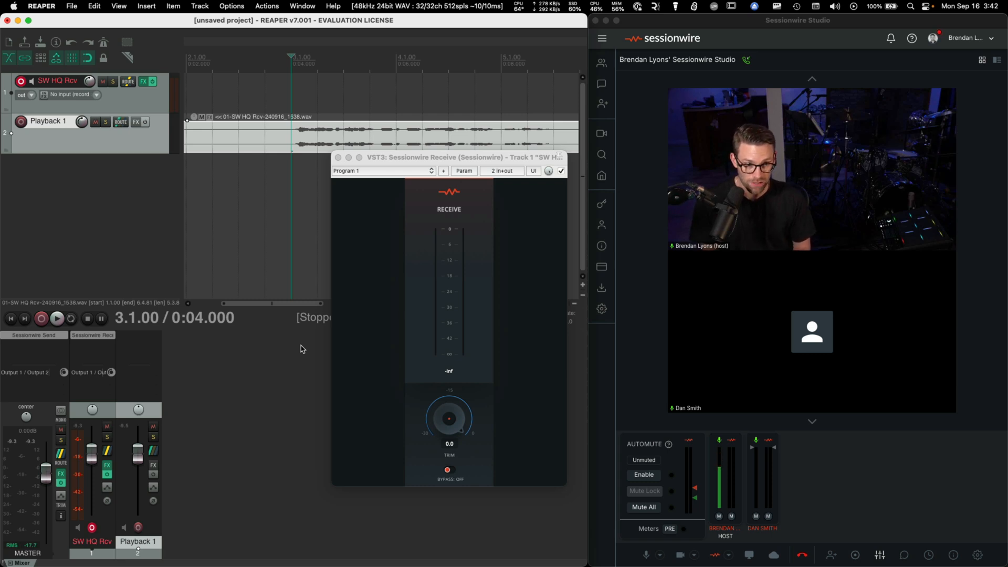
Add two new tracks below Playback 1 and name the first of them Playback 2
double_click(50, 187)
double_click(56, 217)
double_click(55, 161)
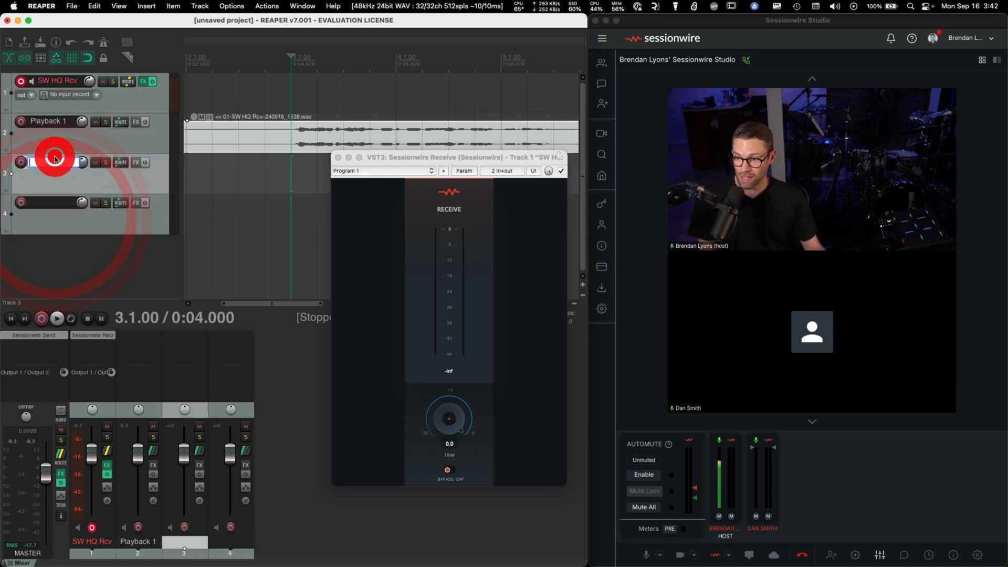
text(Playback )
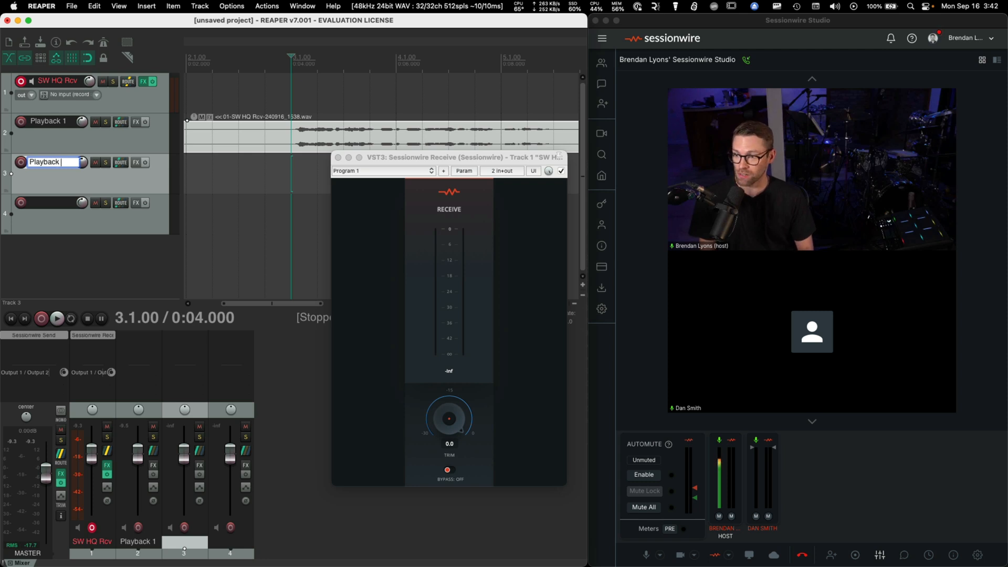
text(2)
key(Return)
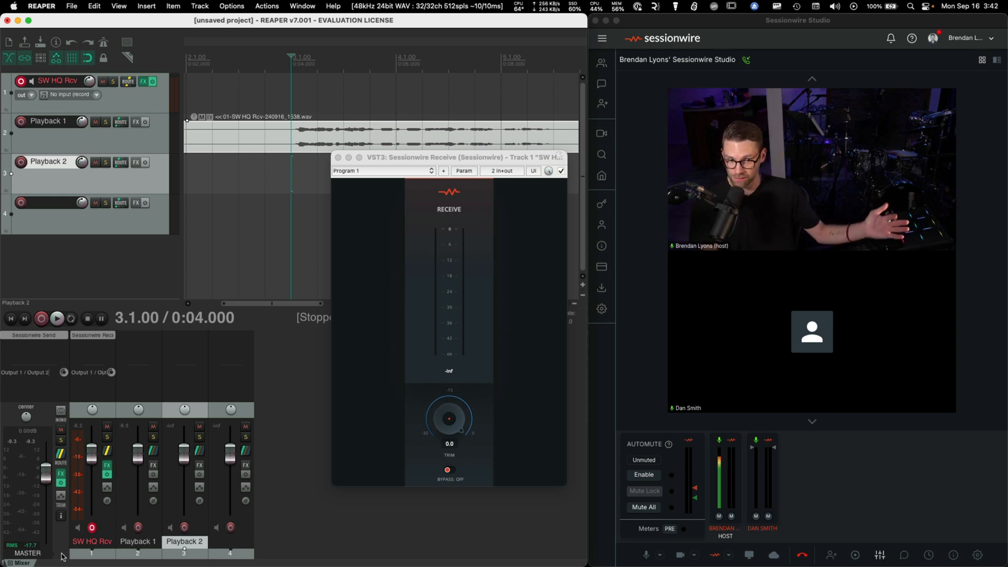
Select the SW HQ Rcv track
click(134, 105)
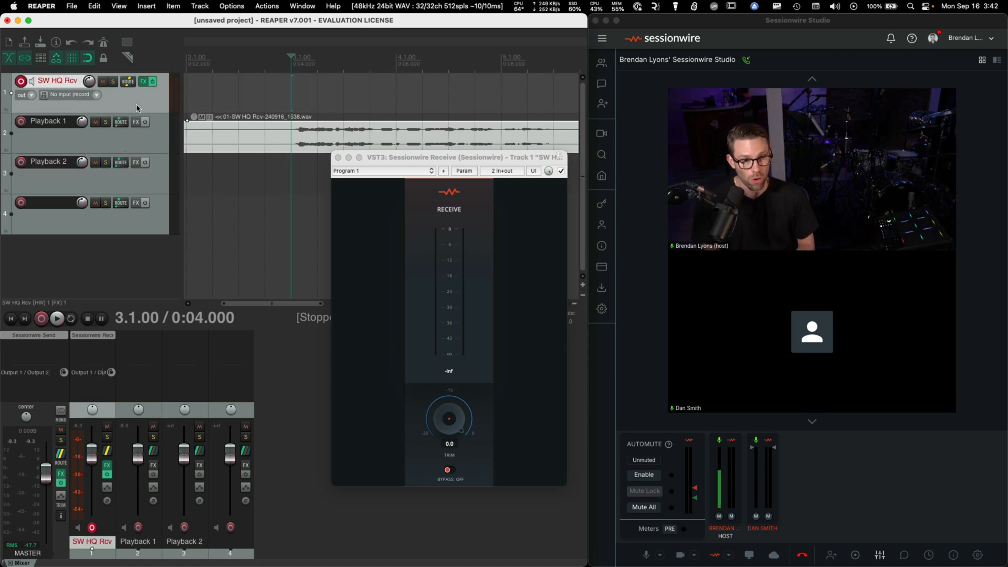